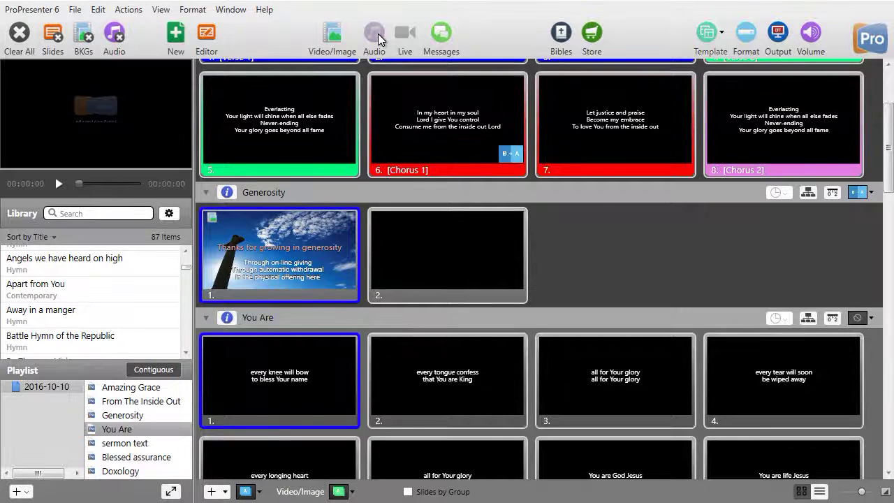
Open the Audio Bin to show the list of audio playlists.
click(375, 35)
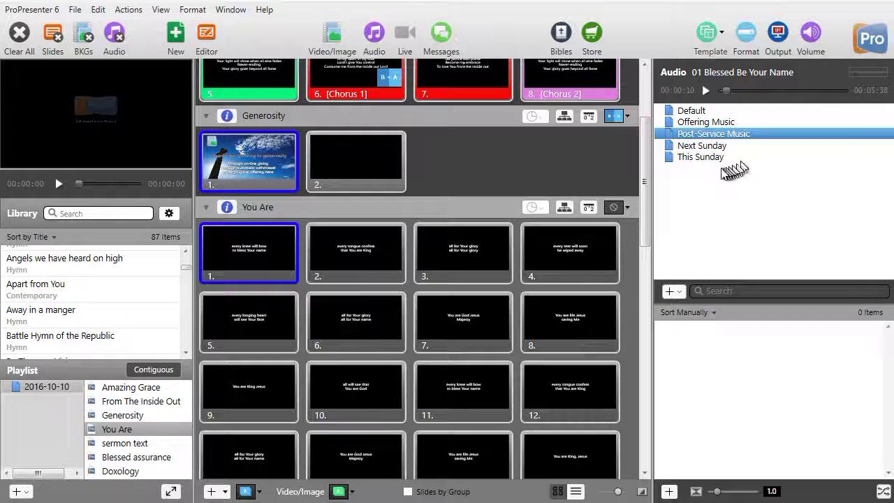
Create a new audio playlist named 'Amazing Songs' and move it up the playlist list.
click(671, 292)
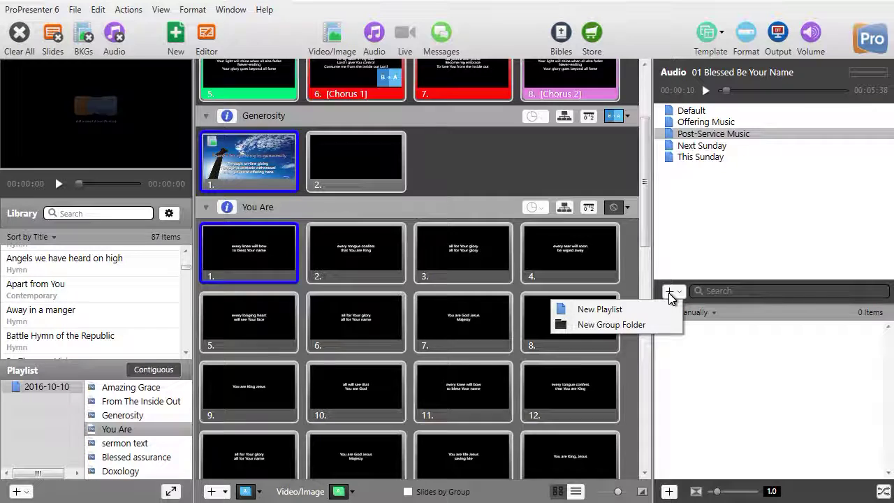
click(648, 309)
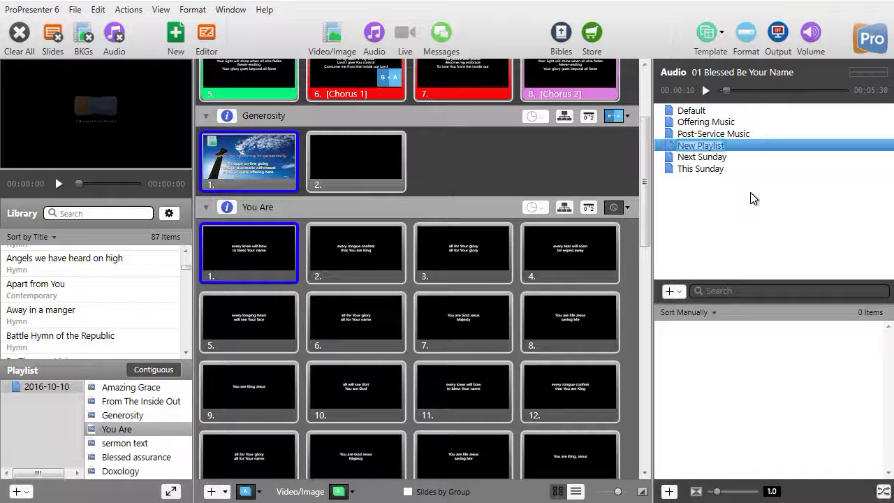
text(Amazing Songs)
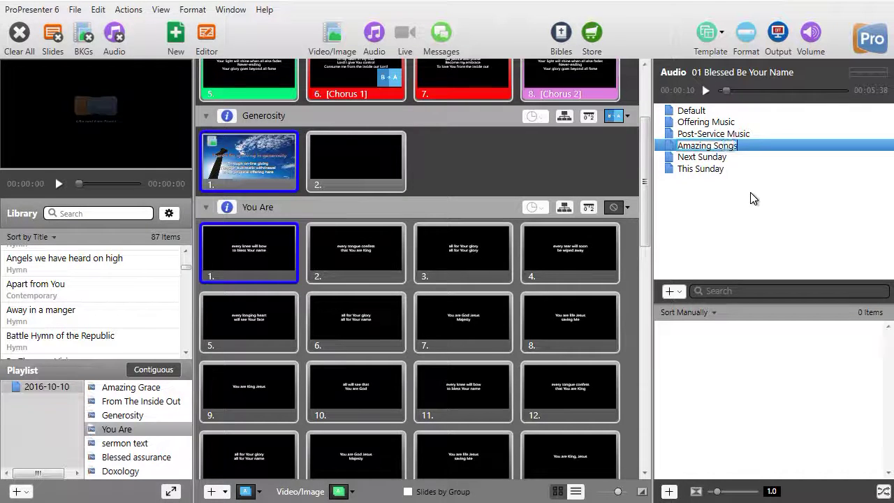
key(Return)
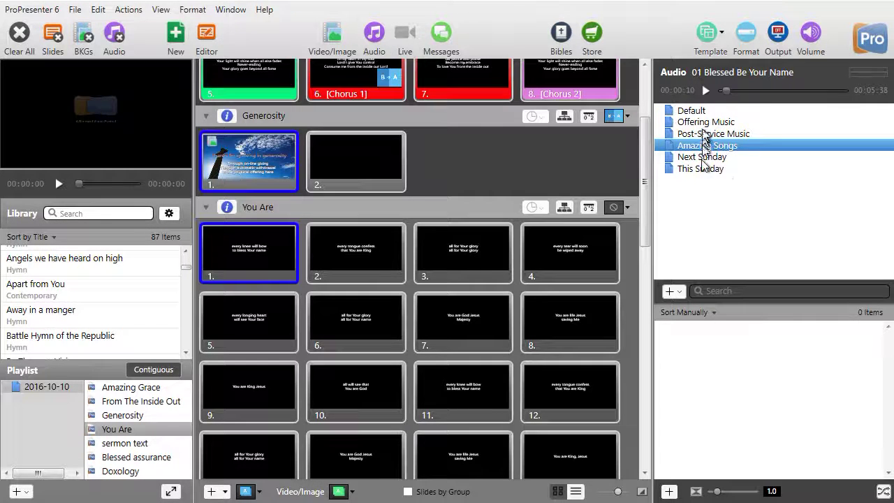
drag(704, 145, 695, 112)
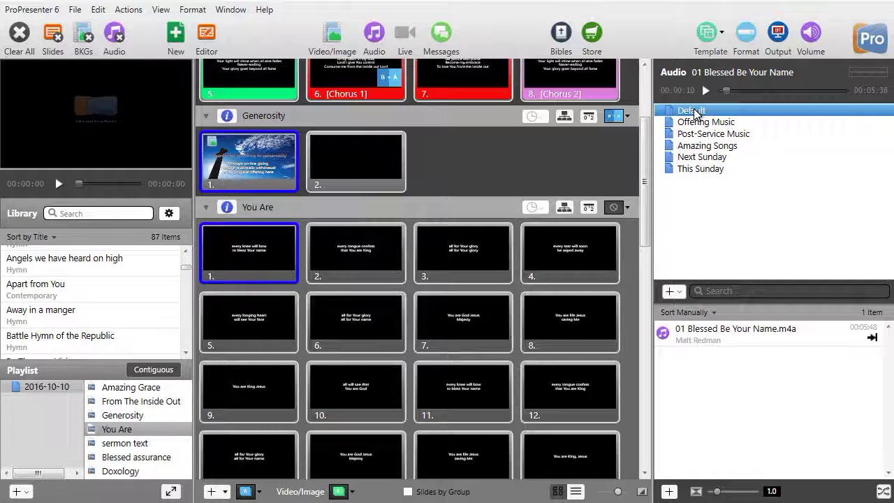
Import 01 Shine On Us and 11 Wonderful Merciful Savior into the Default playlist.
click(670, 493)
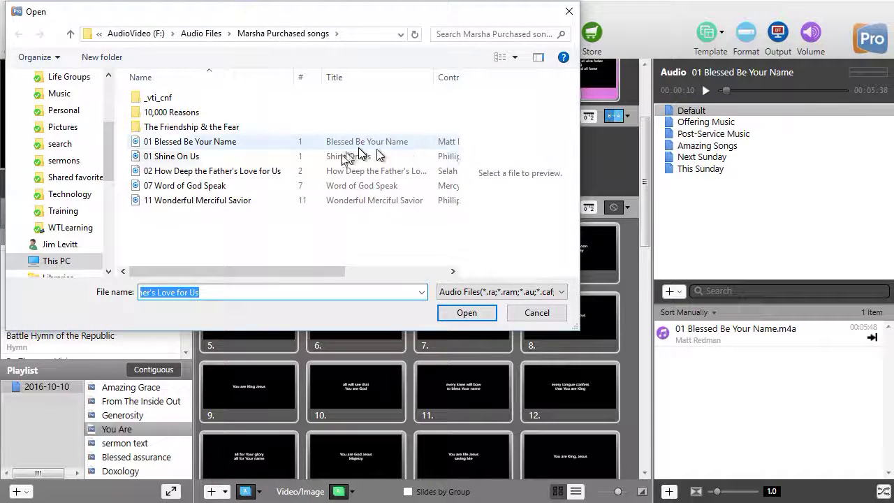
click(227, 156)
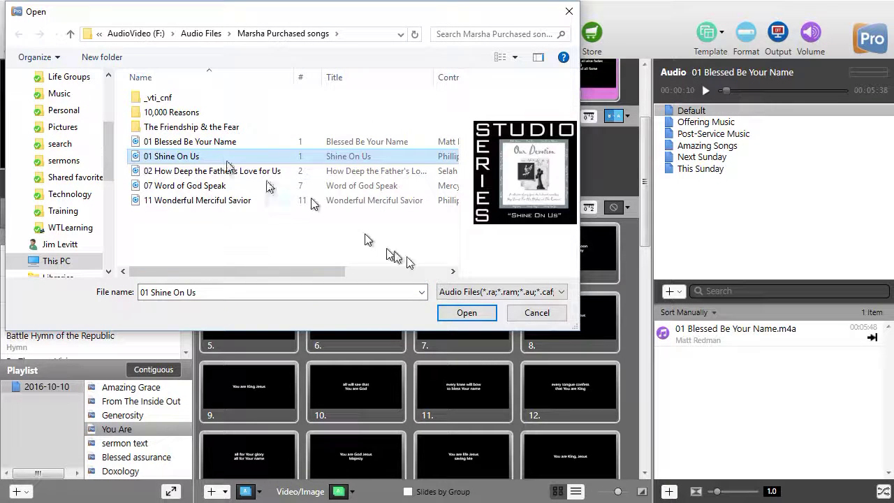
click(465, 313)
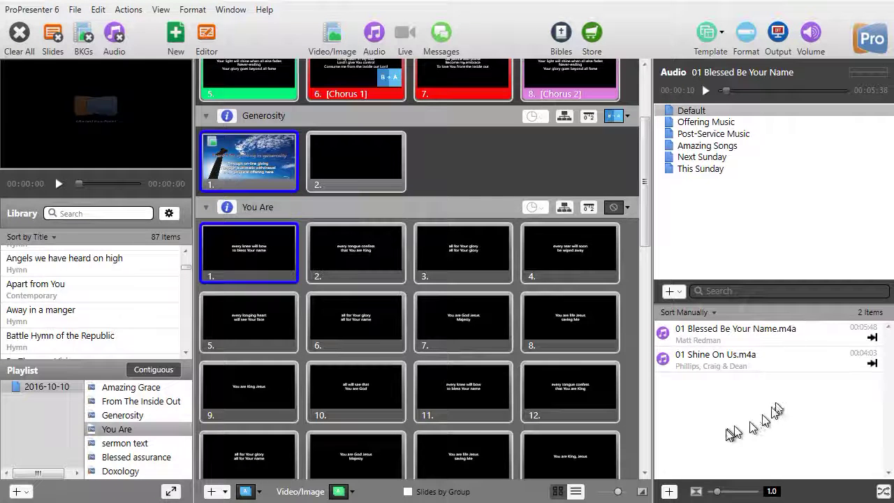
click(669, 493)
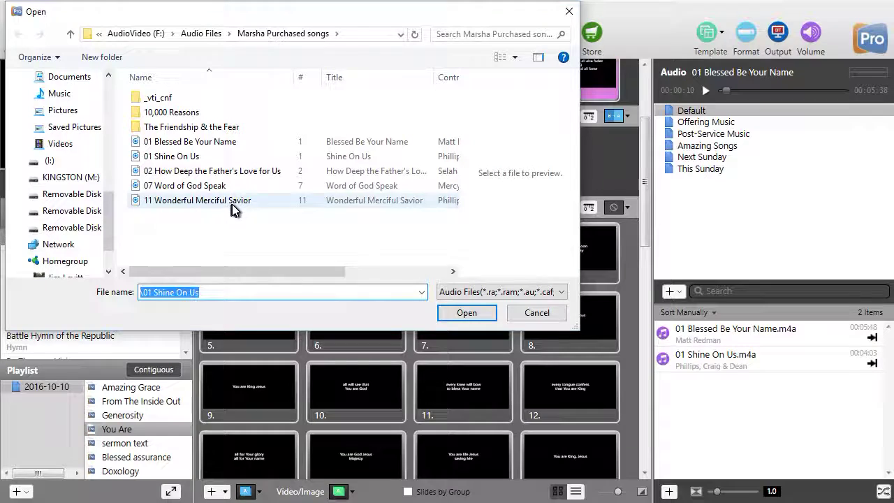
click(232, 202)
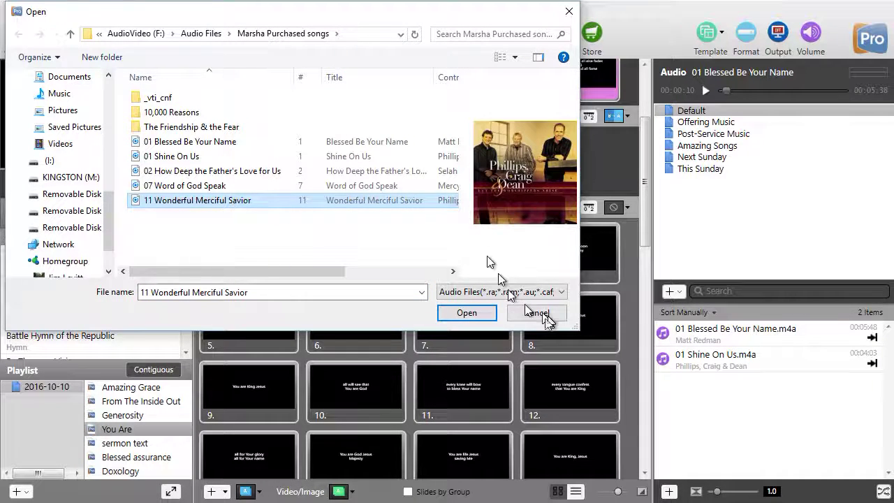
click(476, 312)
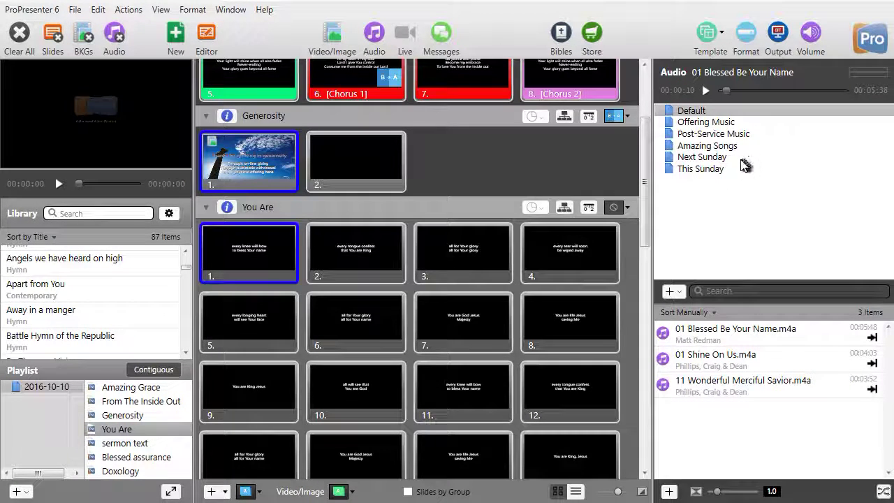
click(691, 170)
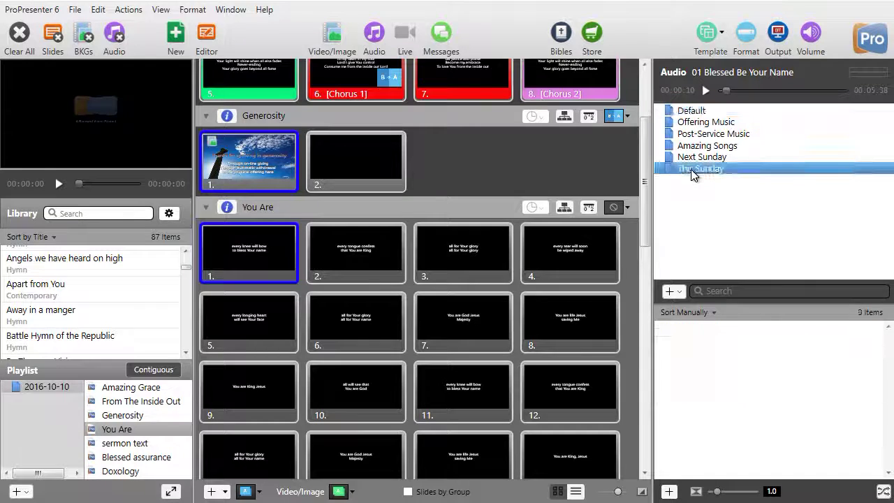
Copy 01 Shine On Us from Default into This Sunday, then remove the duplicate copy.
click(693, 112)
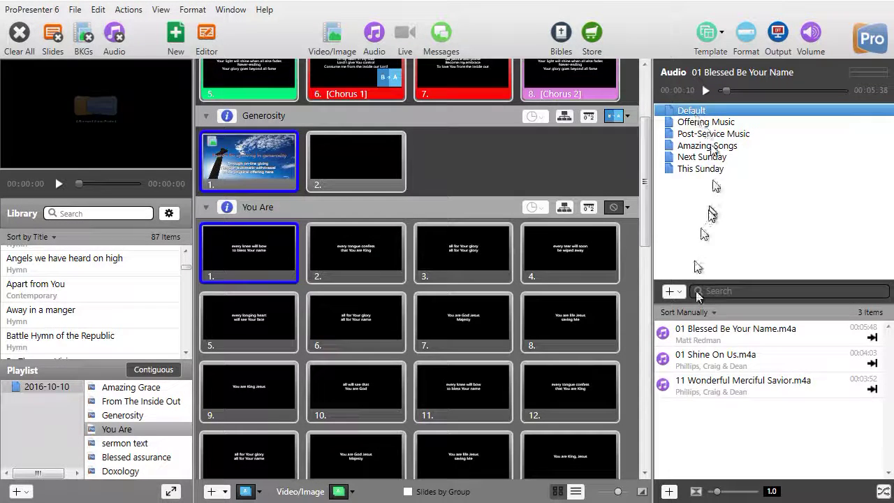
drag(730, 361, 715, 168)
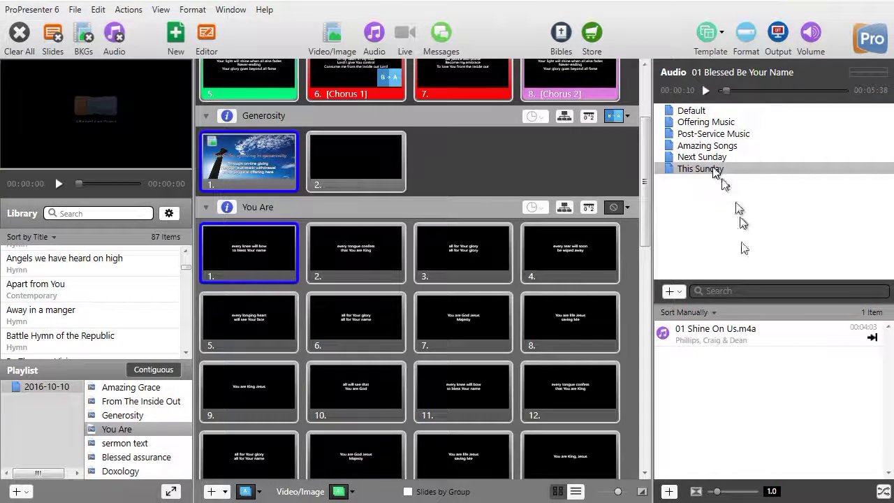
click(724, 341)
drag(724, 341, 711, 167)
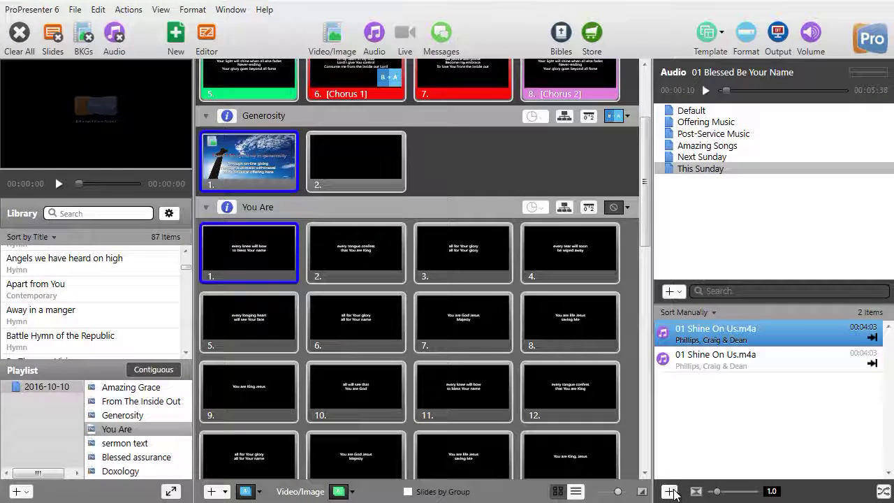
click(704, 168)
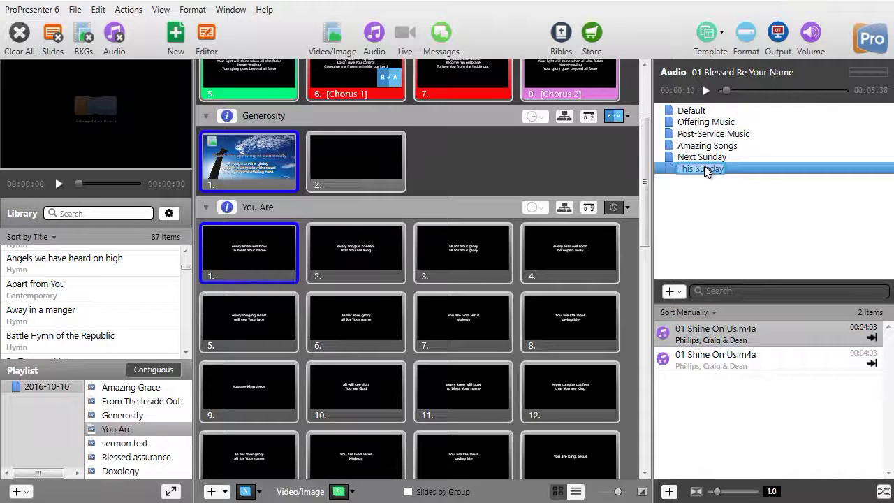
right_click(740, 359)
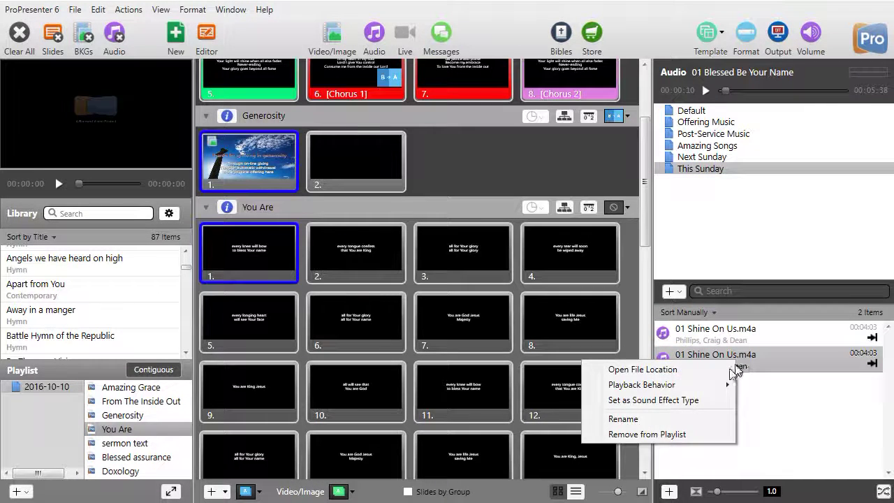
click(692, 433)
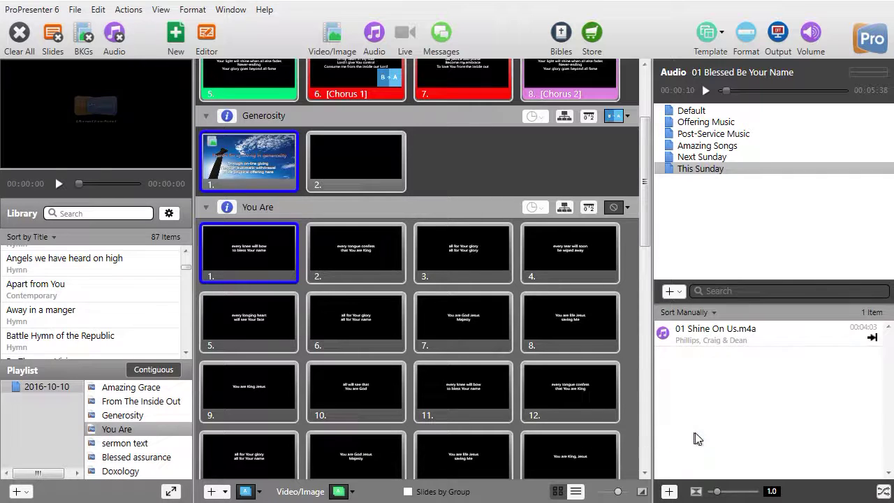
click(699, 112)
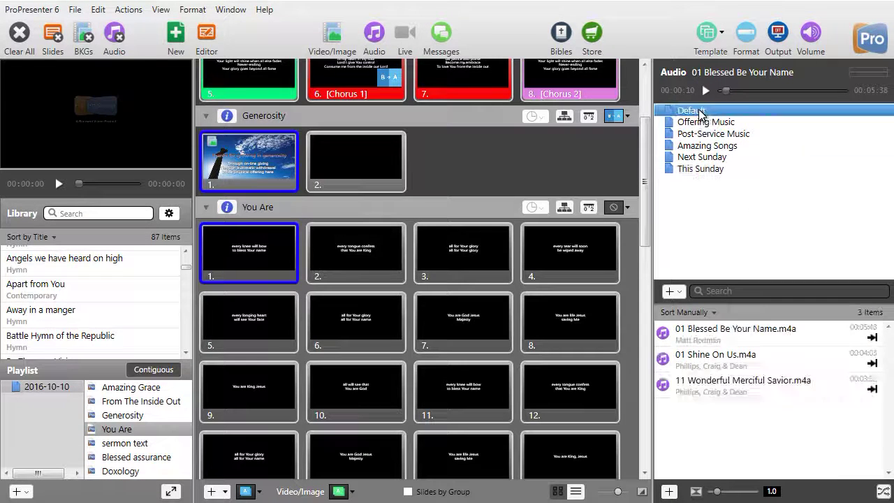
drag(719, 337, 717, 169)
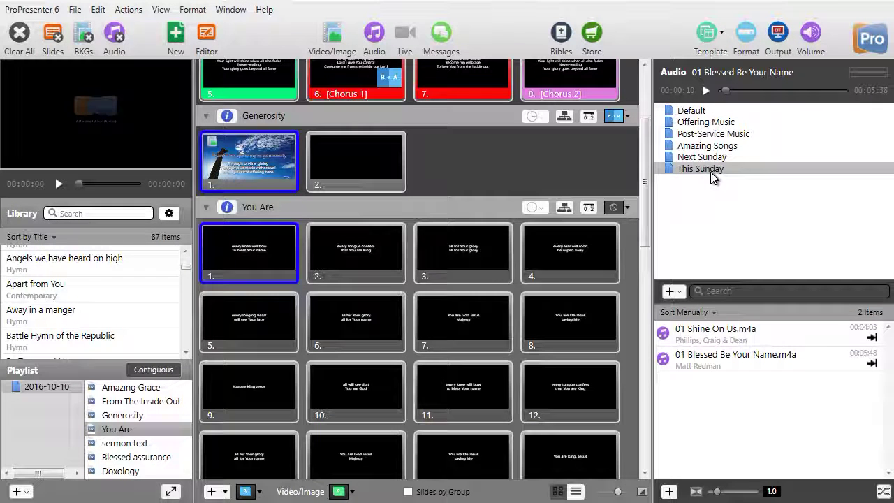
click(697, 114)
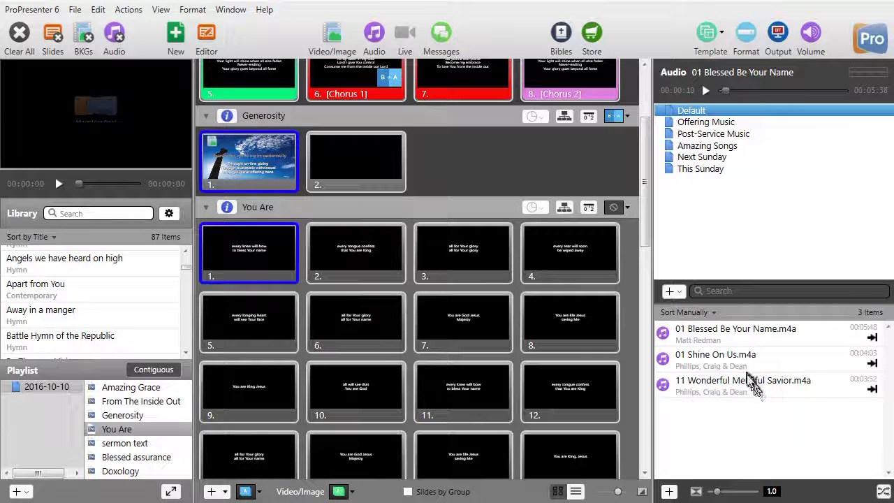
drag(751, 393, 716, 170)
double_click(698, 169)
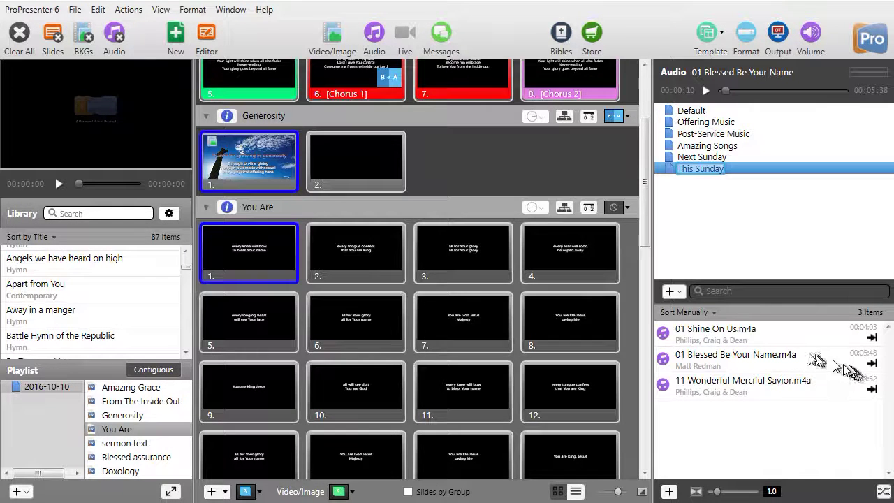
Set 01 Shine On Us's Playback Behavior to Next.
right_click(723, 335)
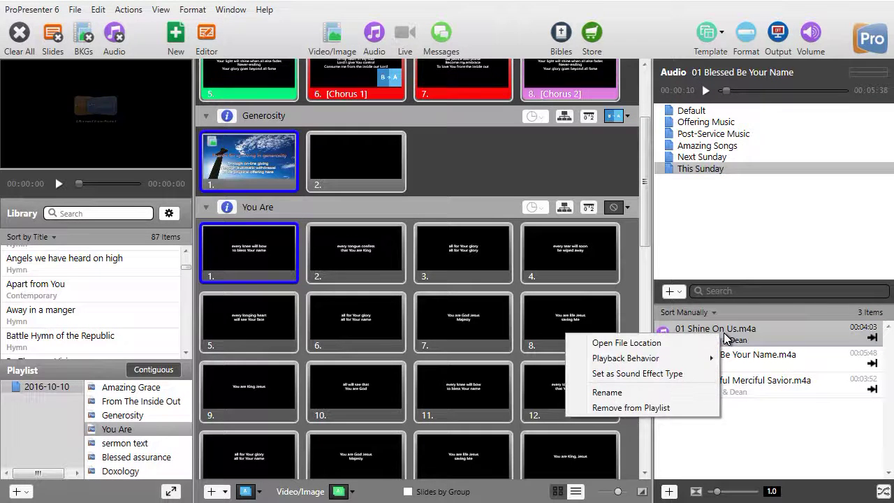
mouse_move(679, 359)
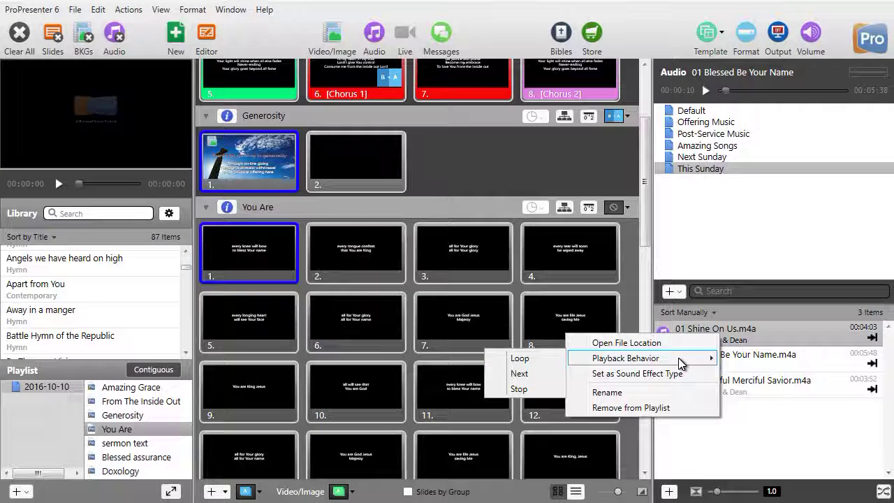
click(536, 374)
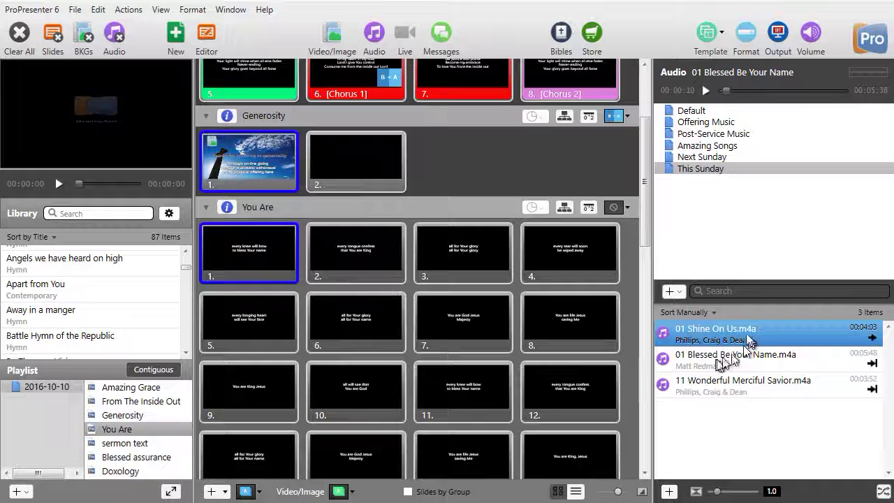
Switch 01 Blessed Be Your Name's Playback Behavior from Loop to Next.
right_click(746, 360)
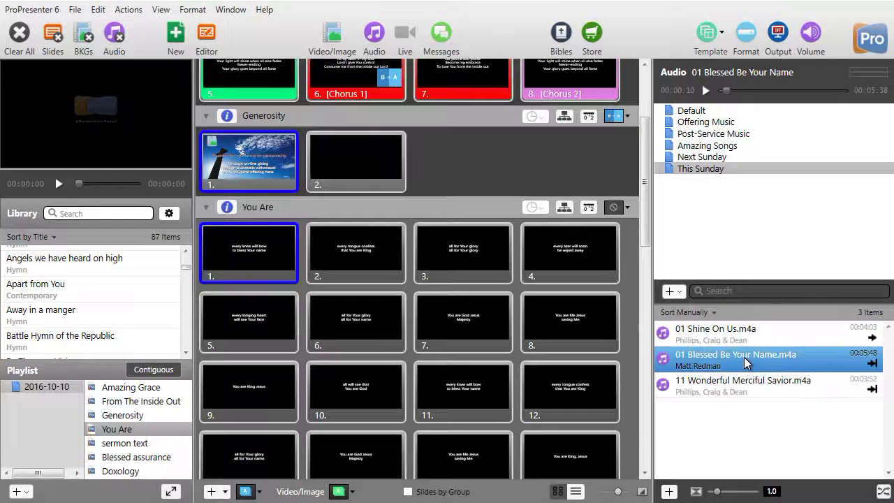
mouse_move(708, 384)
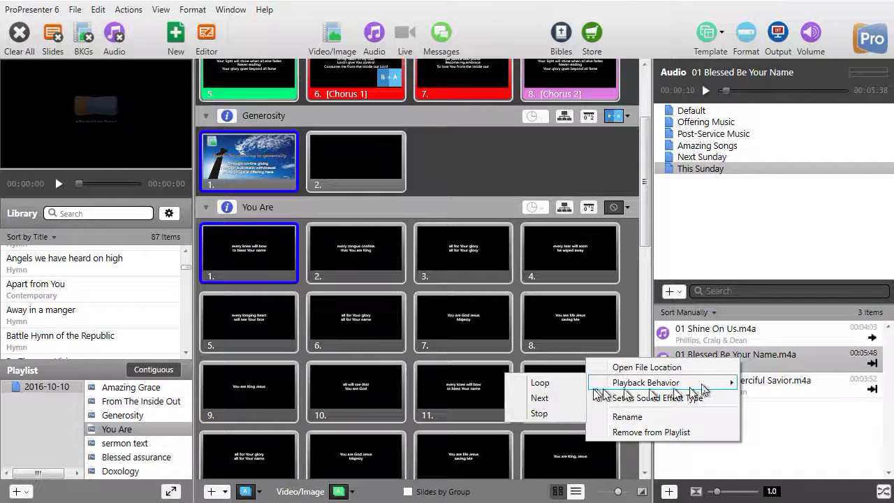
click(547, 384)
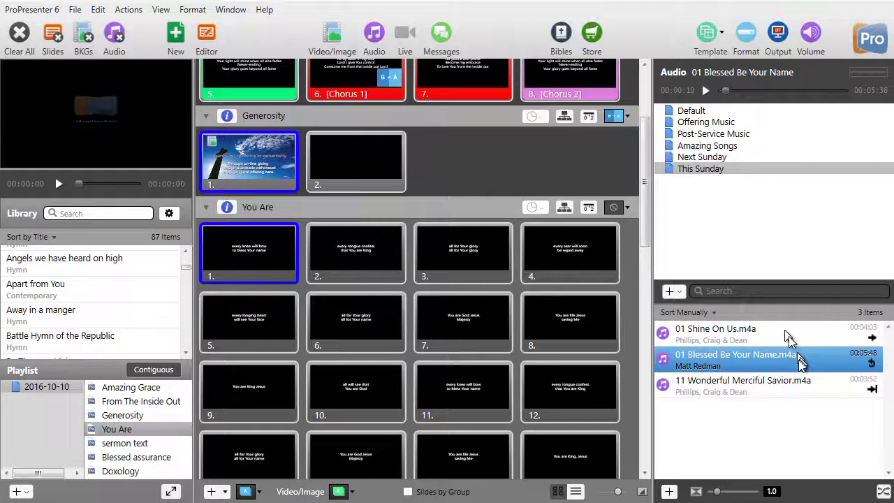
right_click(799, 361)
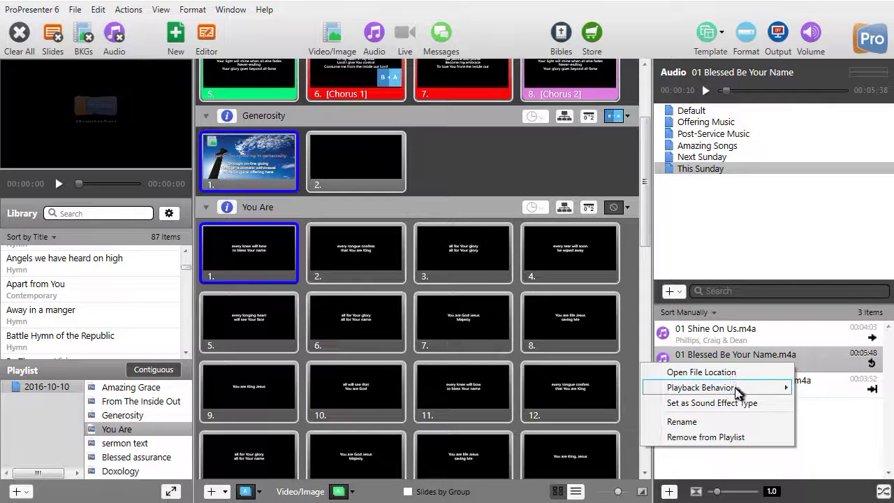
mouse_move(738, 393)
click(599, 403)
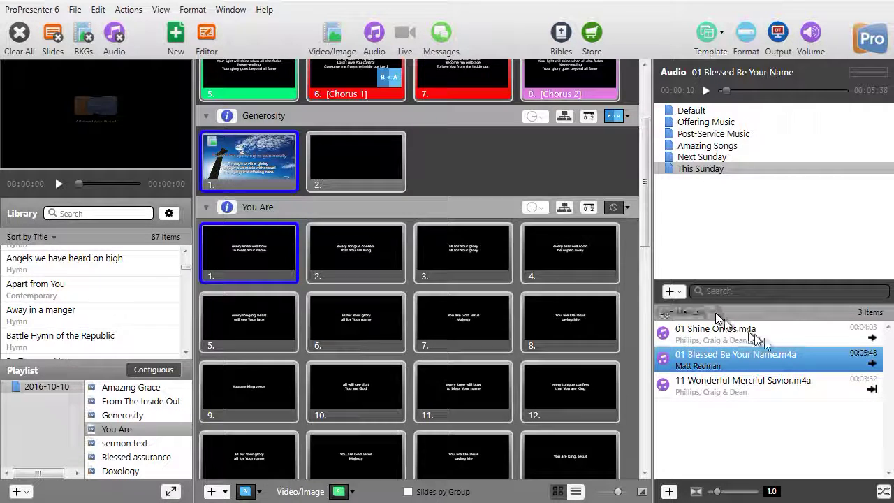
Drag Wonderful Merciful Savior above Blessed Be Your Name, trying sorts by name, artist and duration.
drag(744, 383, 762, 375)
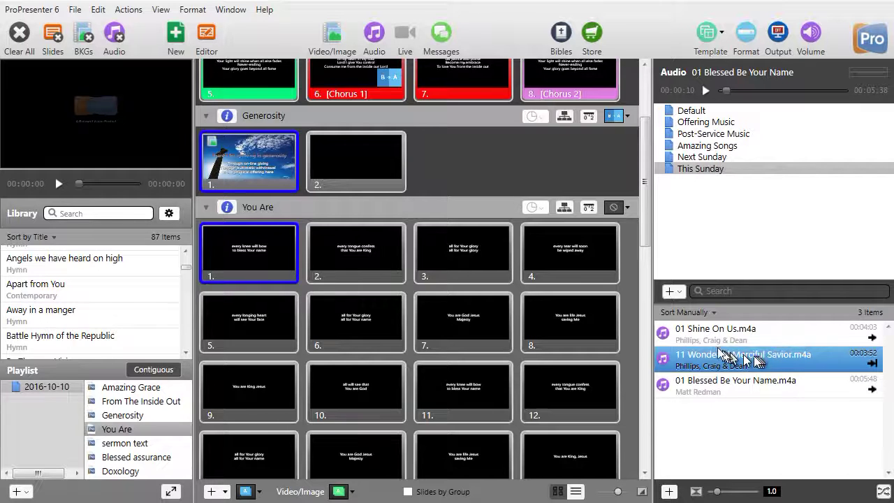
click(713, 313)
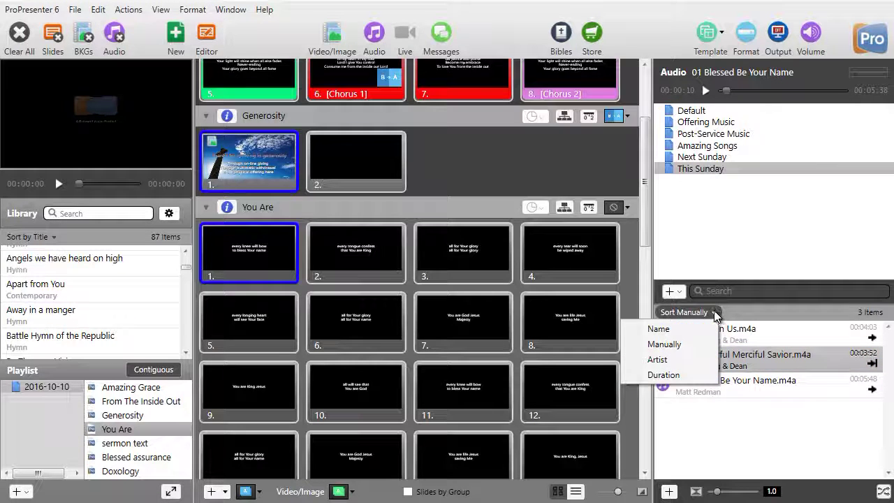
click(671, 327)
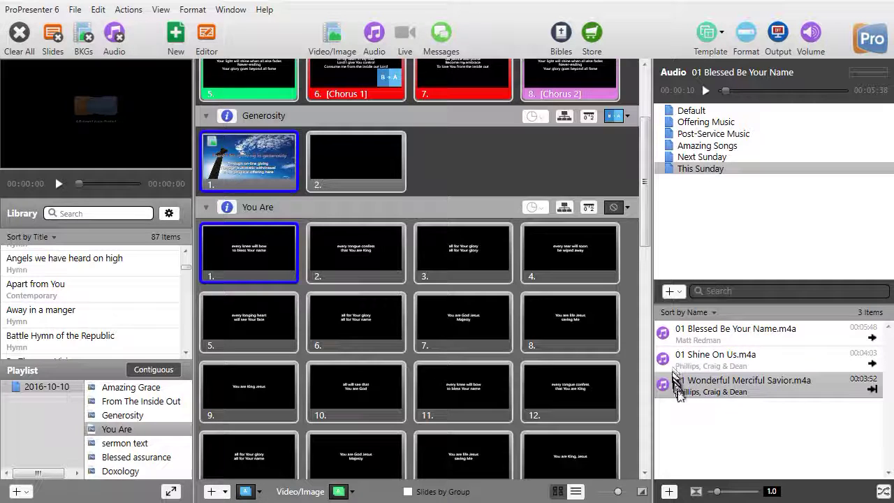
click(713, 316)
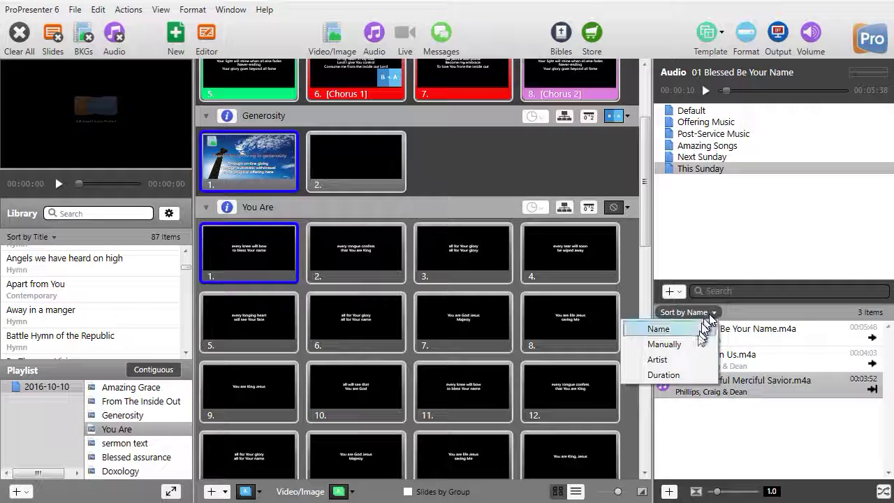
click(689, 359)
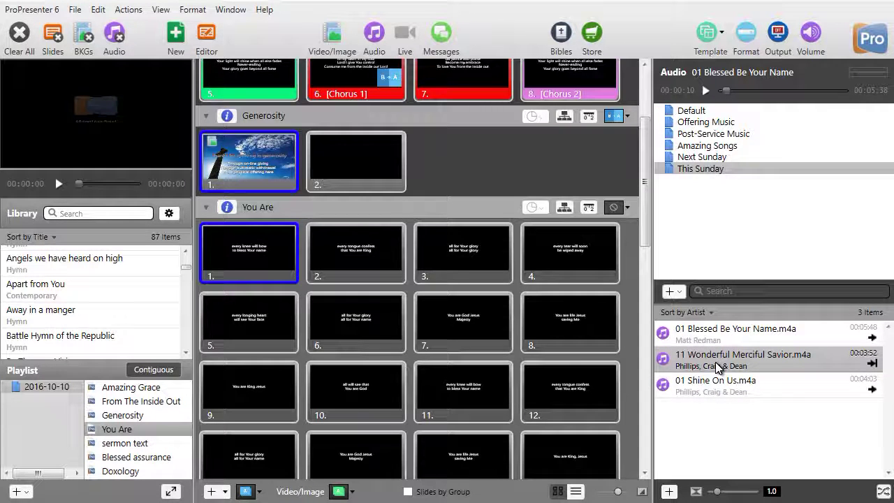
click(708, 316)
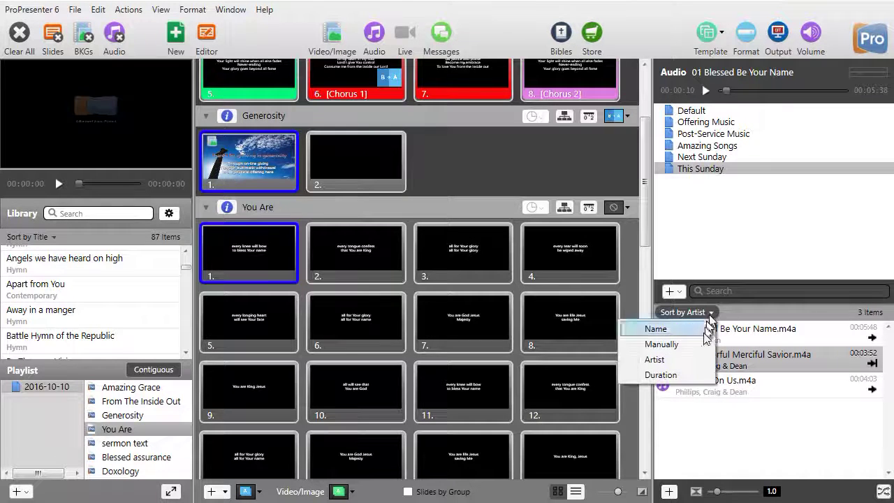
click(699, 376)
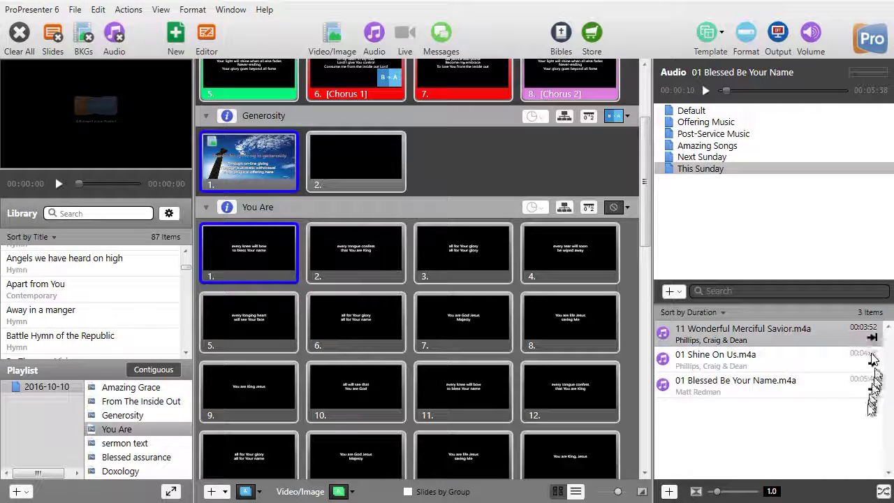
Return the This Sunday playlist to Sort Manually order.
click(725, 316)
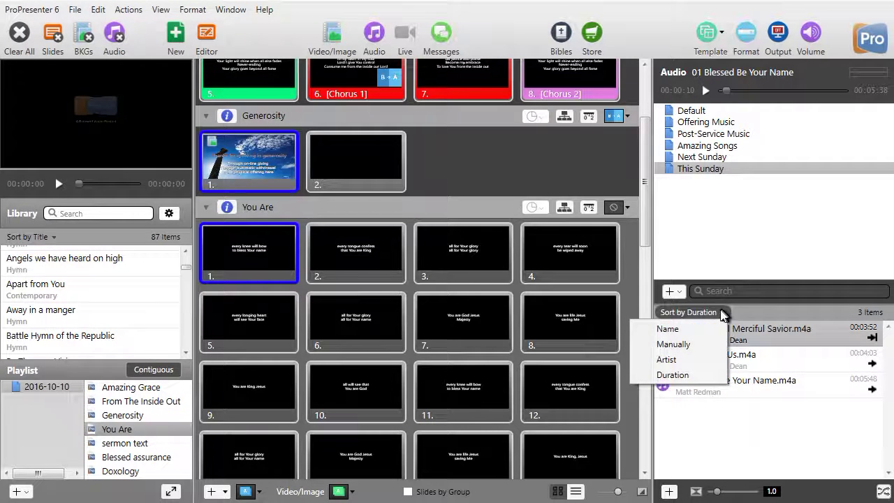
click(699, 343)
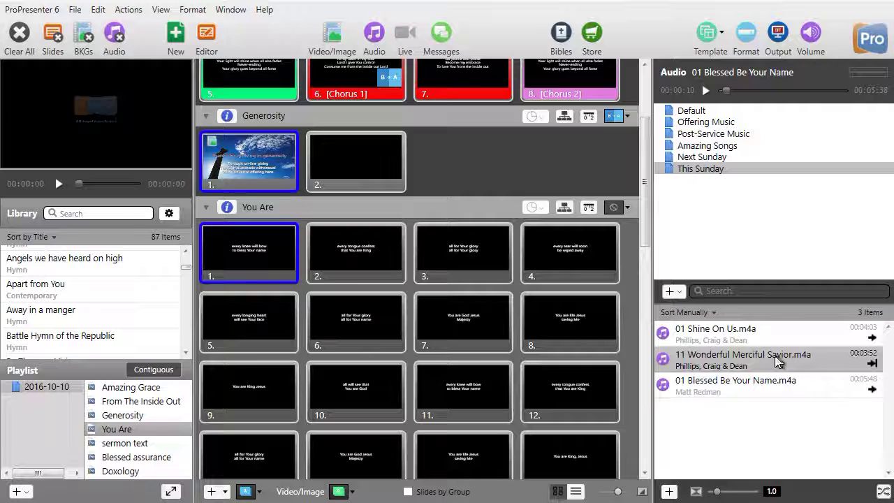
click(873, 364)
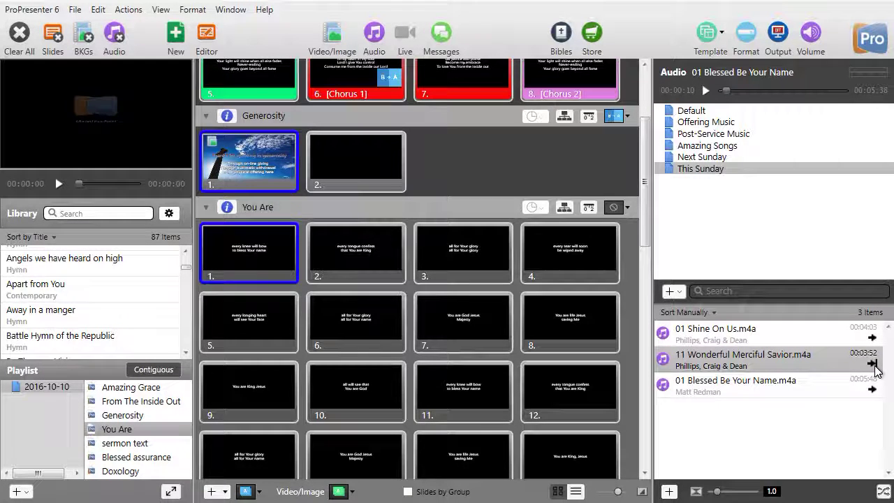
Set 11 Wonderful Merciful Savior's Playback Behavior to Next.
right_click(761, 361)
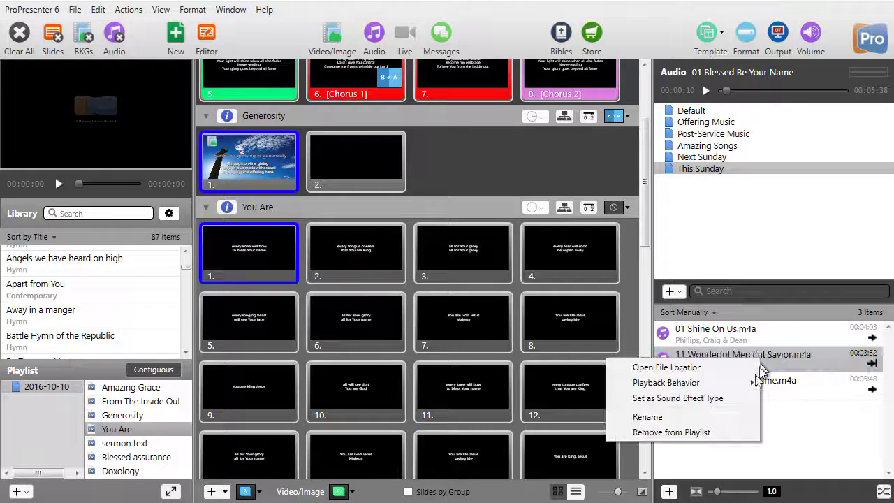
mouse_move(711, 386)
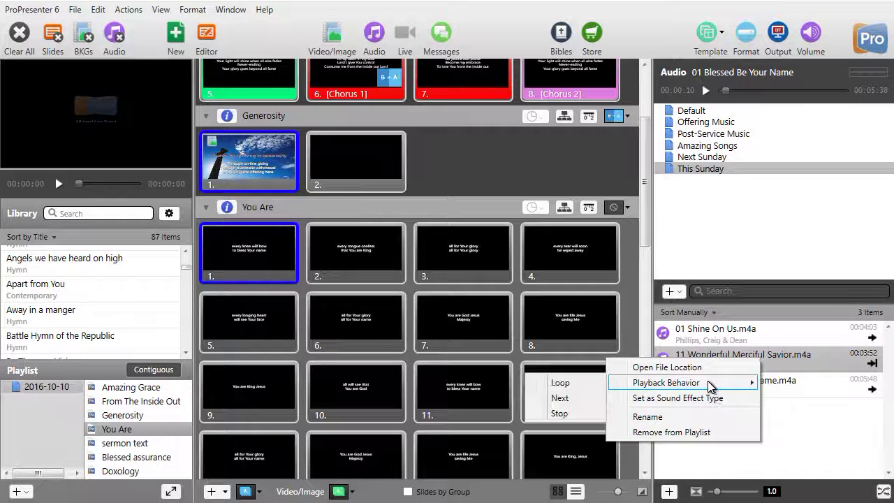
click(594, 399)
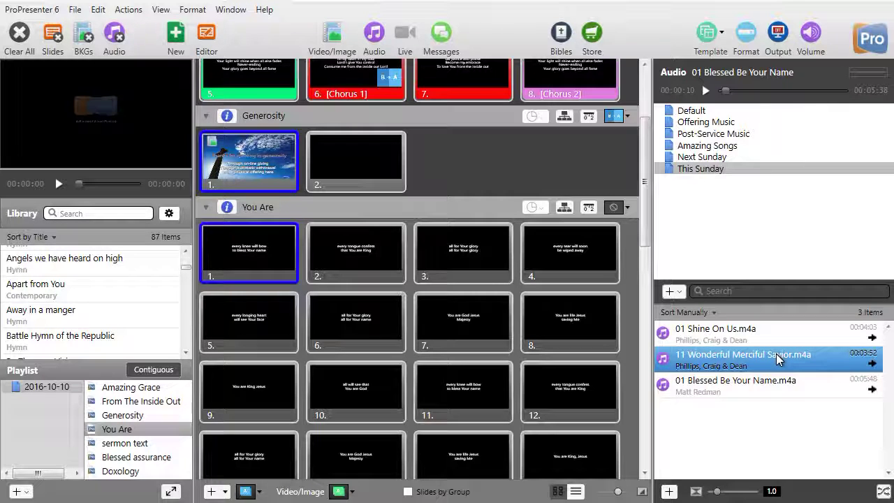
Play 01 Shine On Us and pause it at 00:00:17.
drag(779, 358, 736, 340)
click(736, 341)
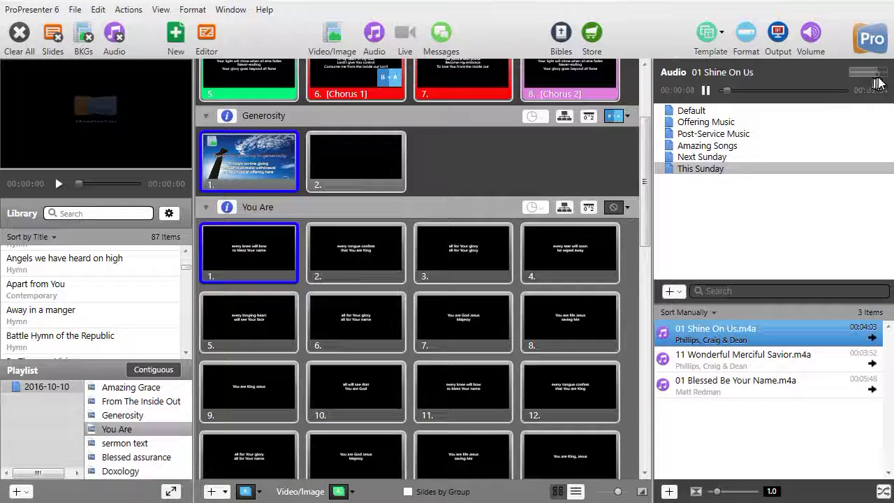
click(707, 91)
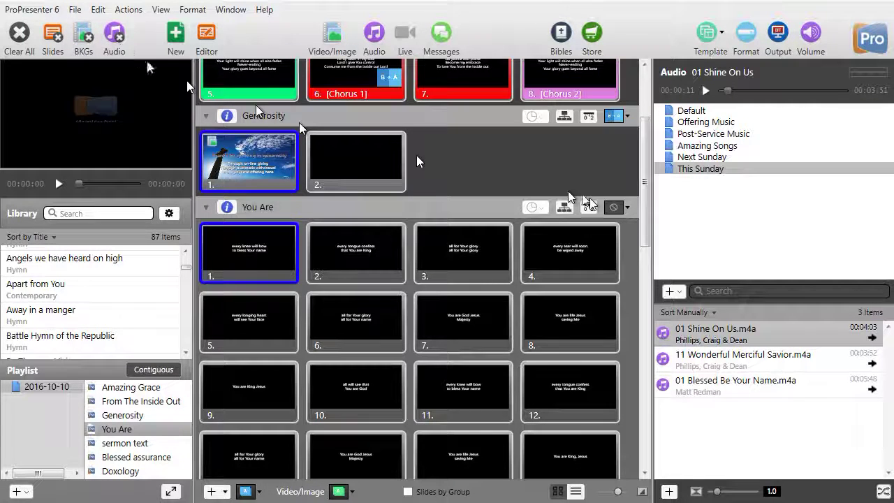
Resume playback, scrubbing near each track's end until Blessed Be Your Name starts.
click(706, 90)
drag(731, 91, 843, 102)
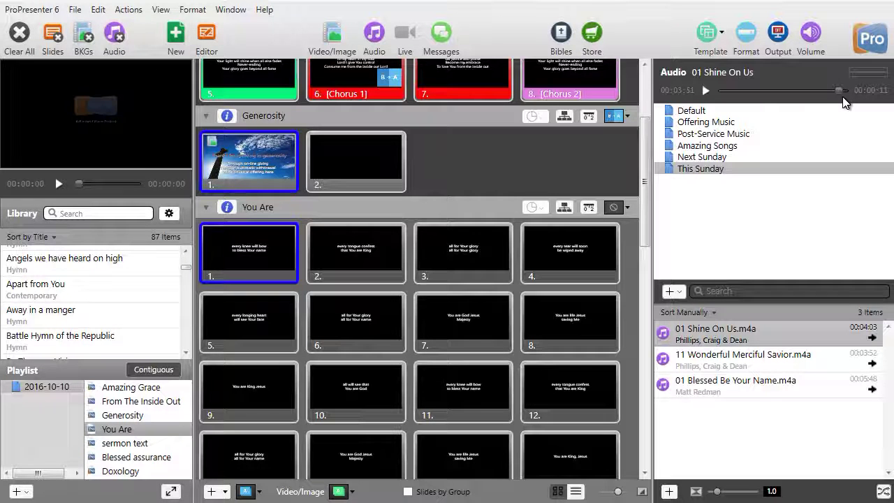
drag(845, 101, 848, 101)
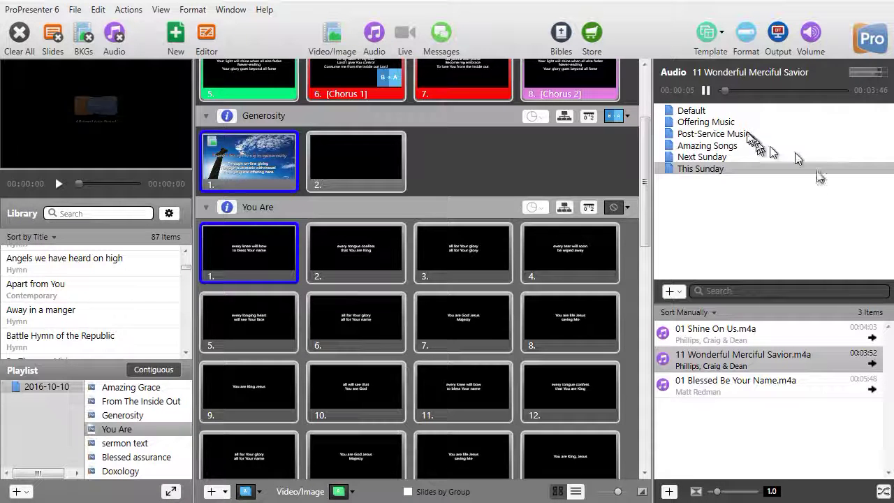
drag(727, 91, 835, 93)
drag(840, 96, 845, 98)
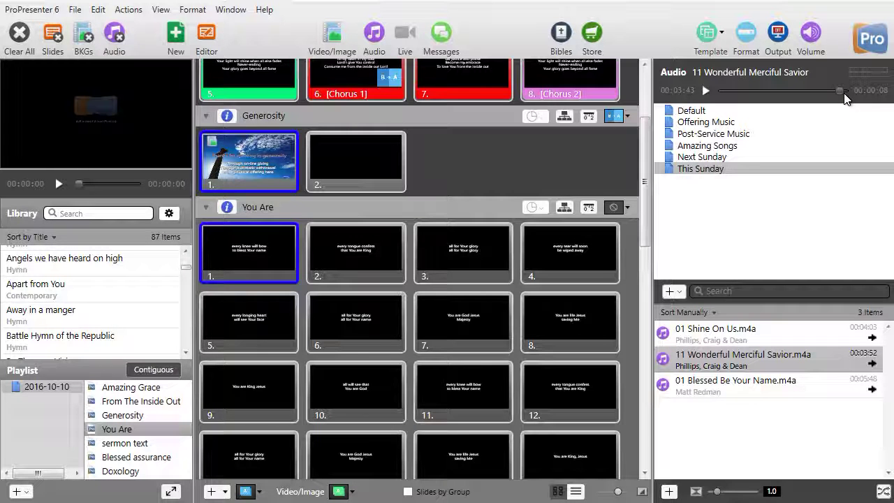
drag(845, 97, 847, 95)
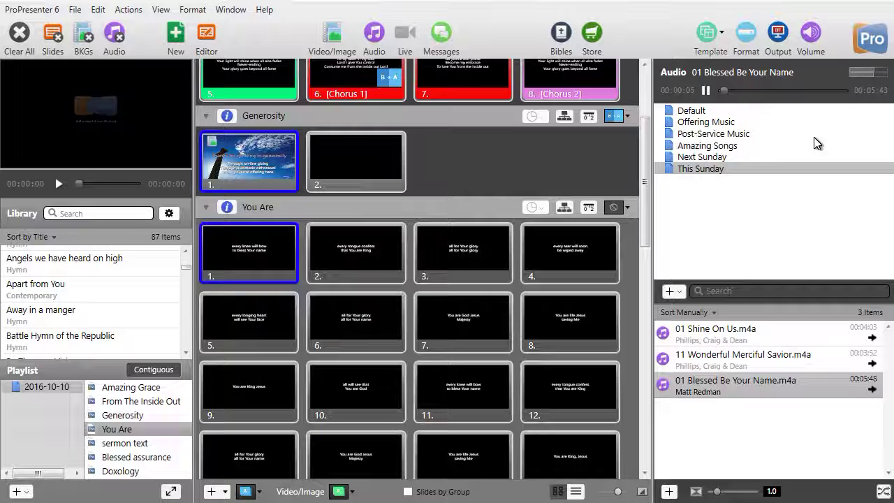
Pause Blessed Be Your Name in the Audio Bin player at 00:00:07.
click(706, 91)
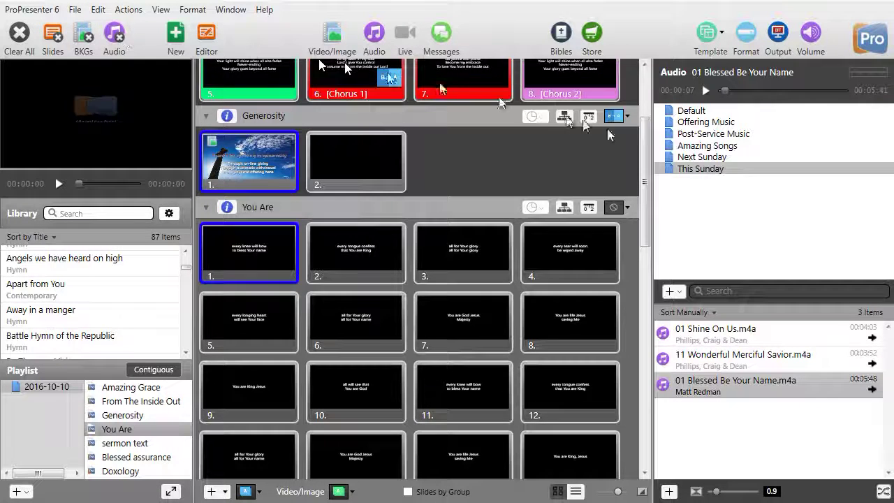
scroll(648, 164, up, 3)
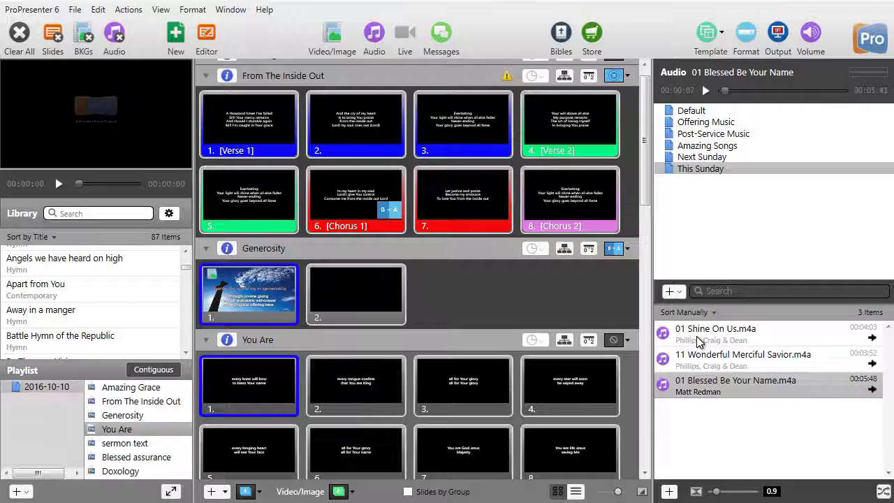
Attach Blessed Be Your Name from the Default playlist to Generosity slide 1, then Clear All.
click(266, 296)
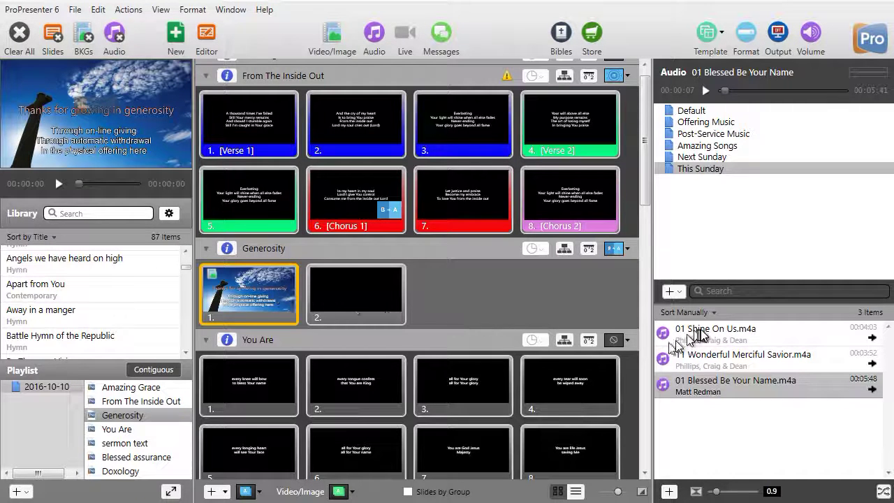
drag(753, 337, 698, 129)
click(698, 112)
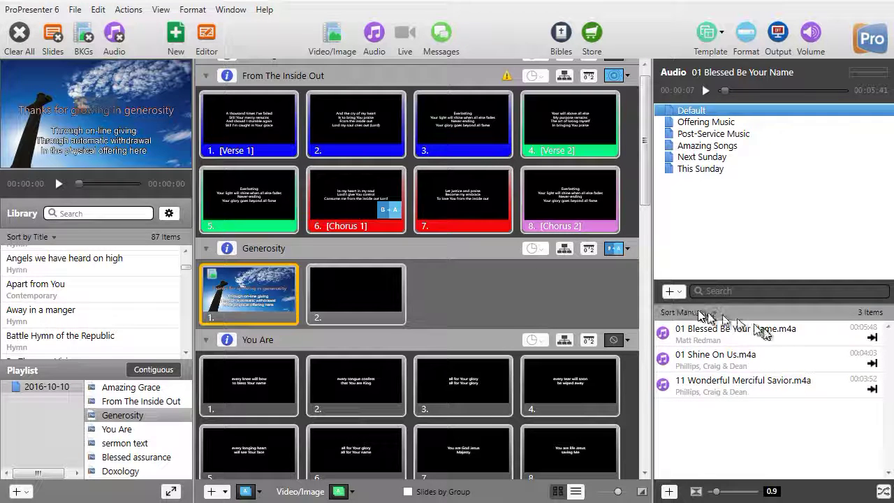
drag(700, 334, 251, 308)
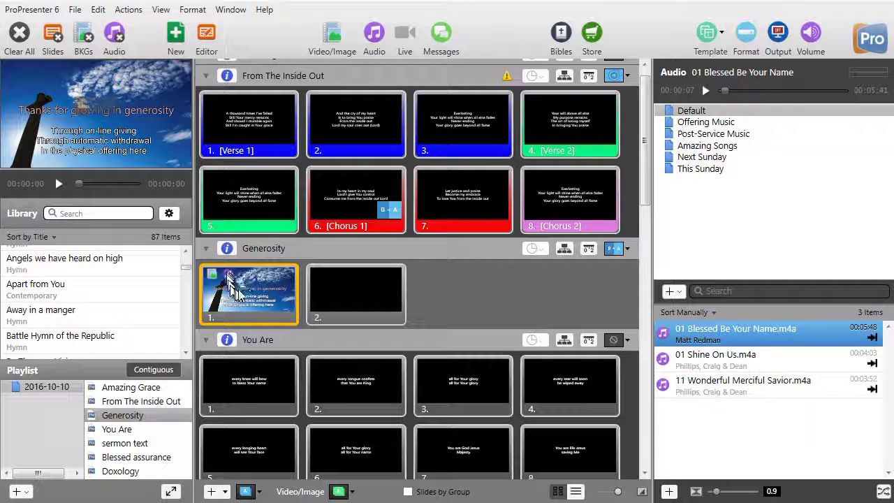
click(16, 38)
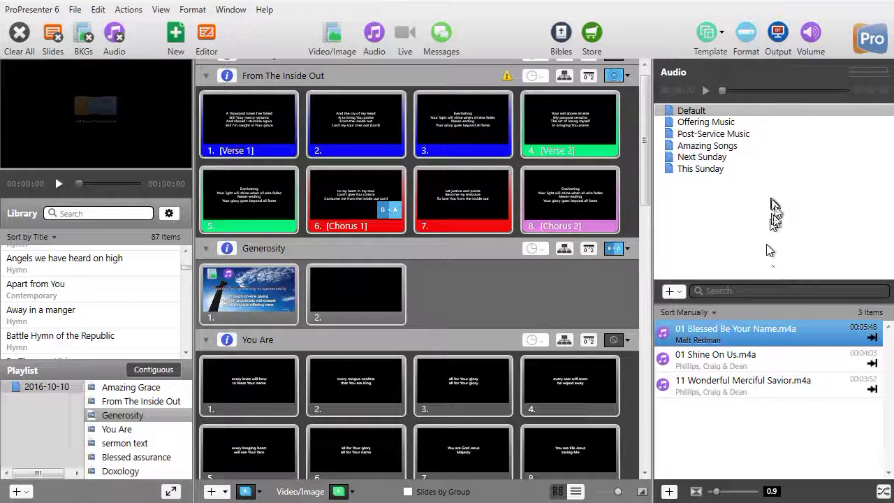
Close the Audio Bin and fire Generosity slide 1 with its attached song.
click(378, 39)
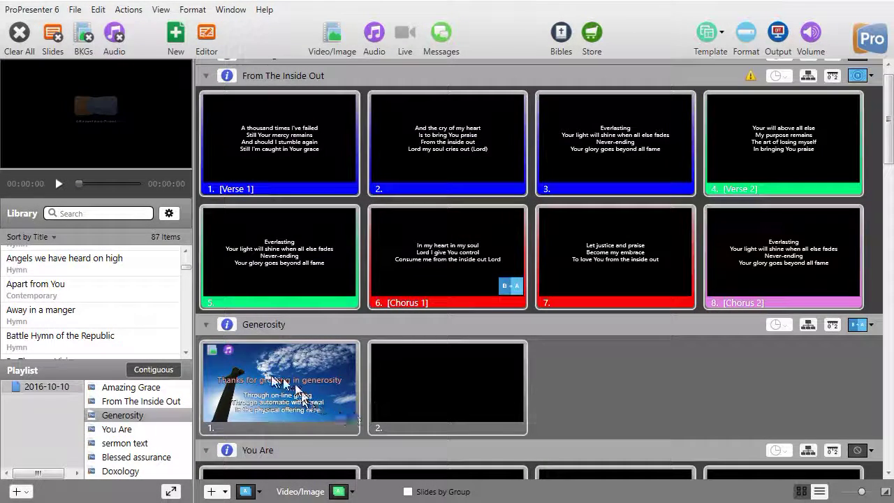
click(276, 378)
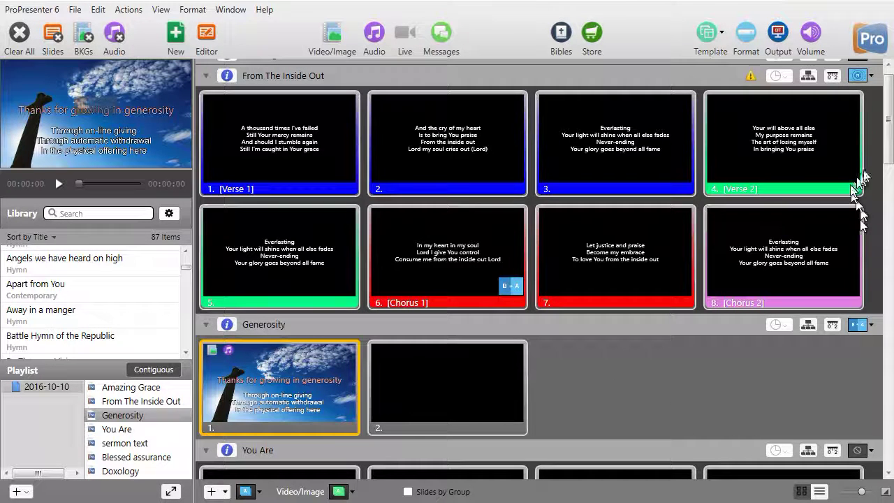
drag(888, 144, 873, 198)
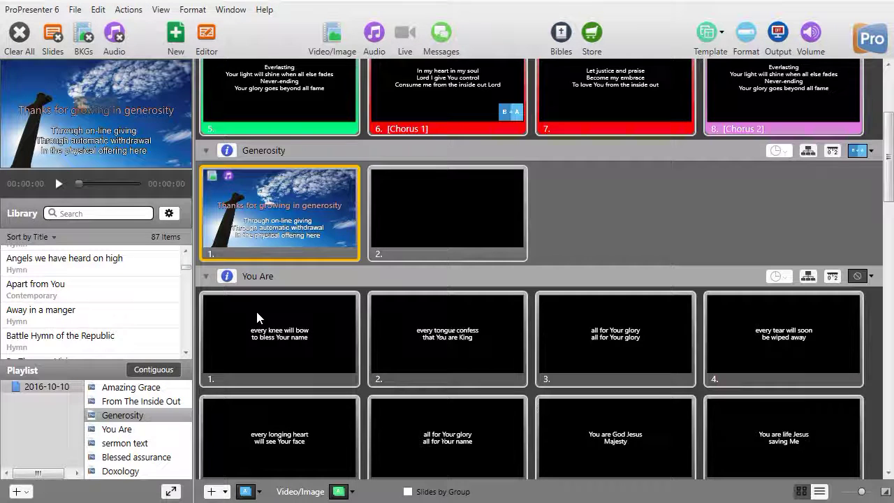
Add a Clear Audio cue to You Are slide 1 via Add Cue.
right_click(276, 322)
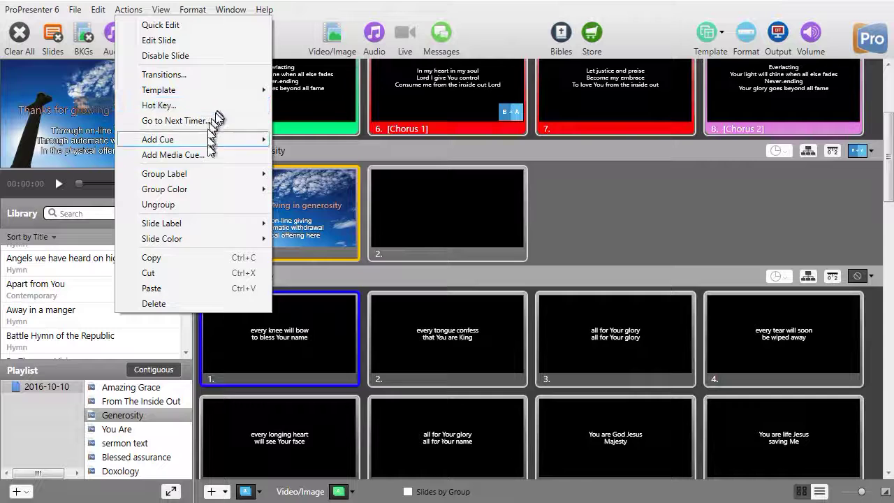
mouse_move(209, 140)
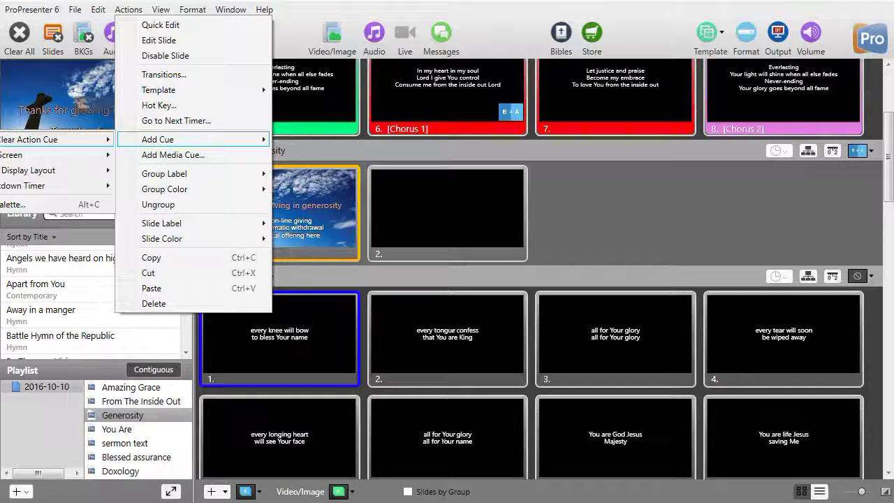
click(0, 139)
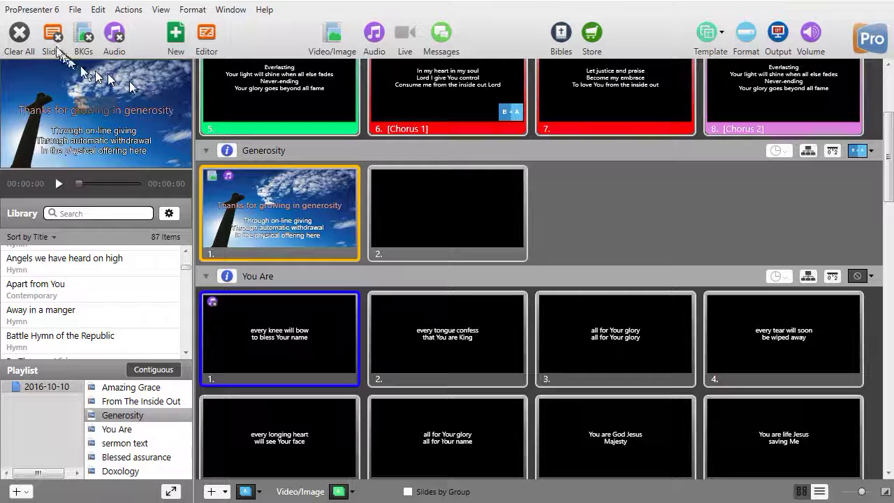
Clear All, replay Generosity slide 1, then fire You Are slide 1 to silence the song.
click(17, 38)
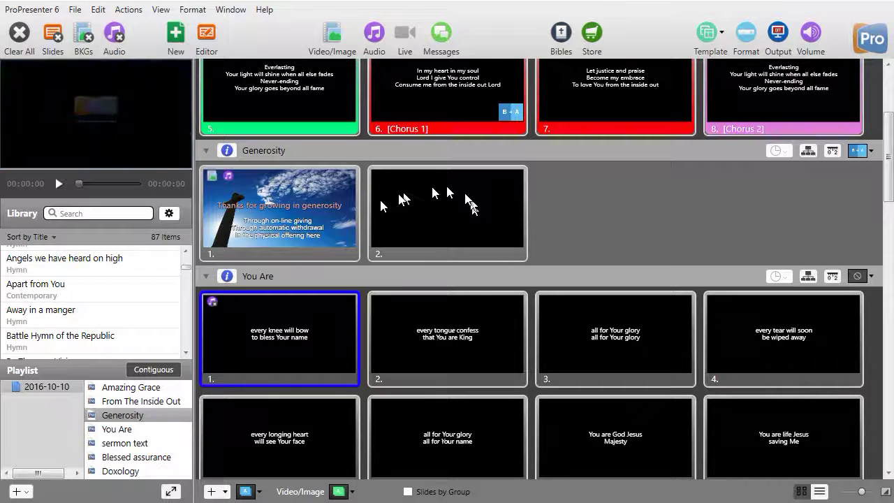
click(303, 220)
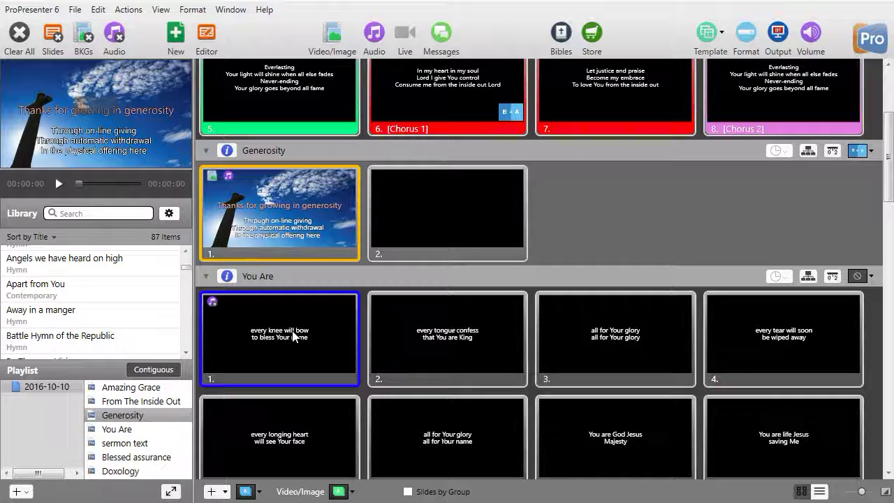
click(294, 337)
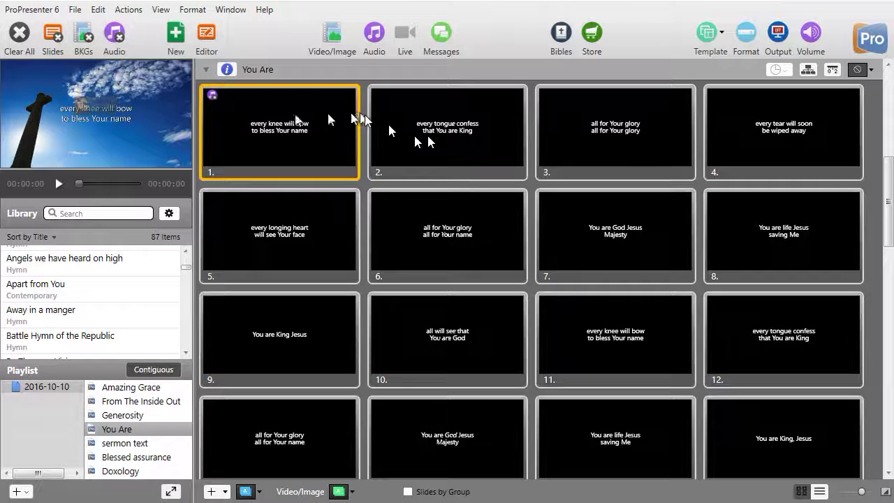
drag(889, 210, 889, 185)
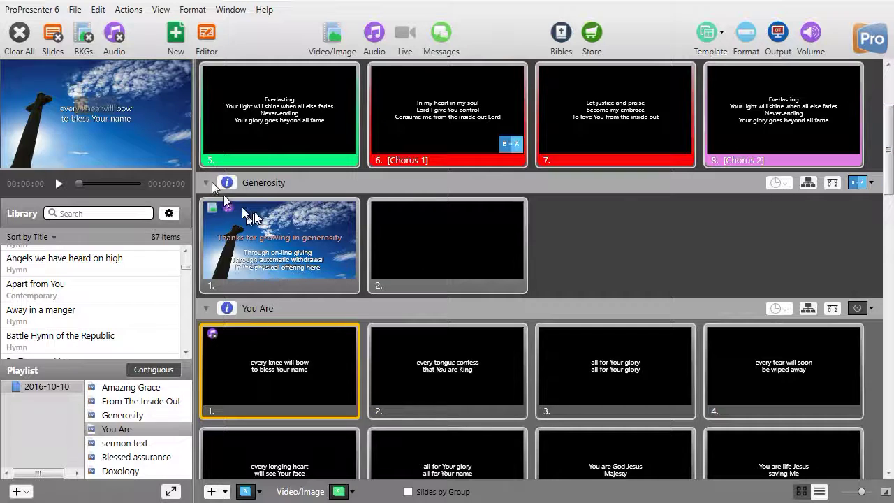